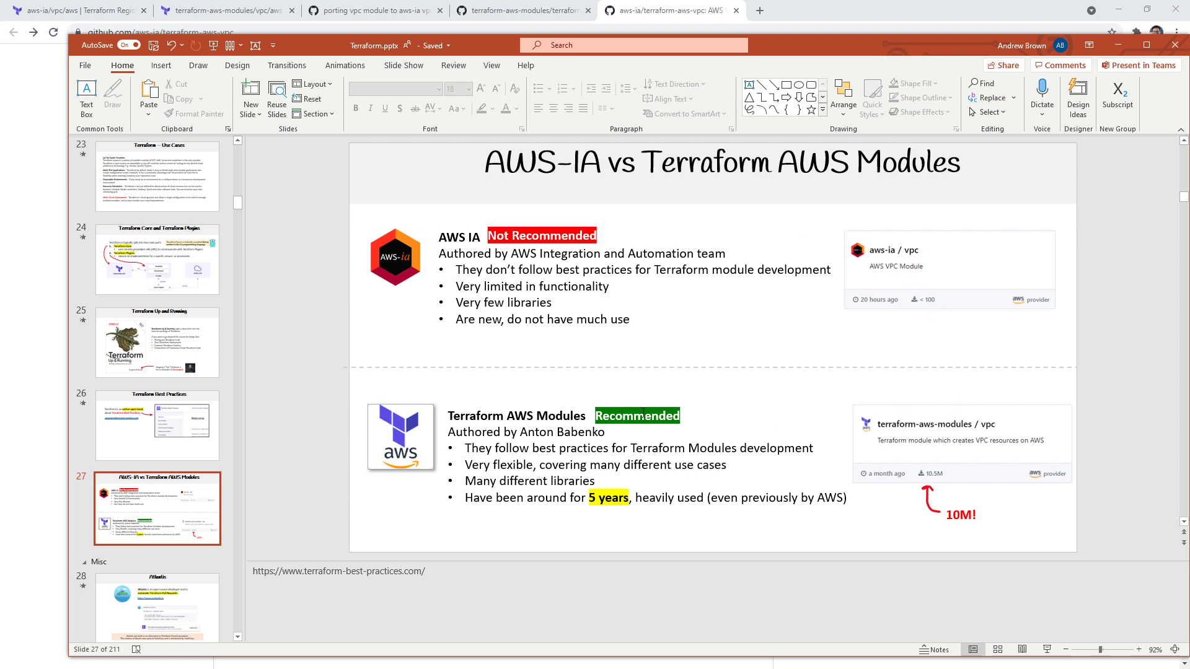
Review the AWS-IA vs Terraform AWS Modules slide, highlighting its heading and AWS IA bullets
triple_click(488, 411)
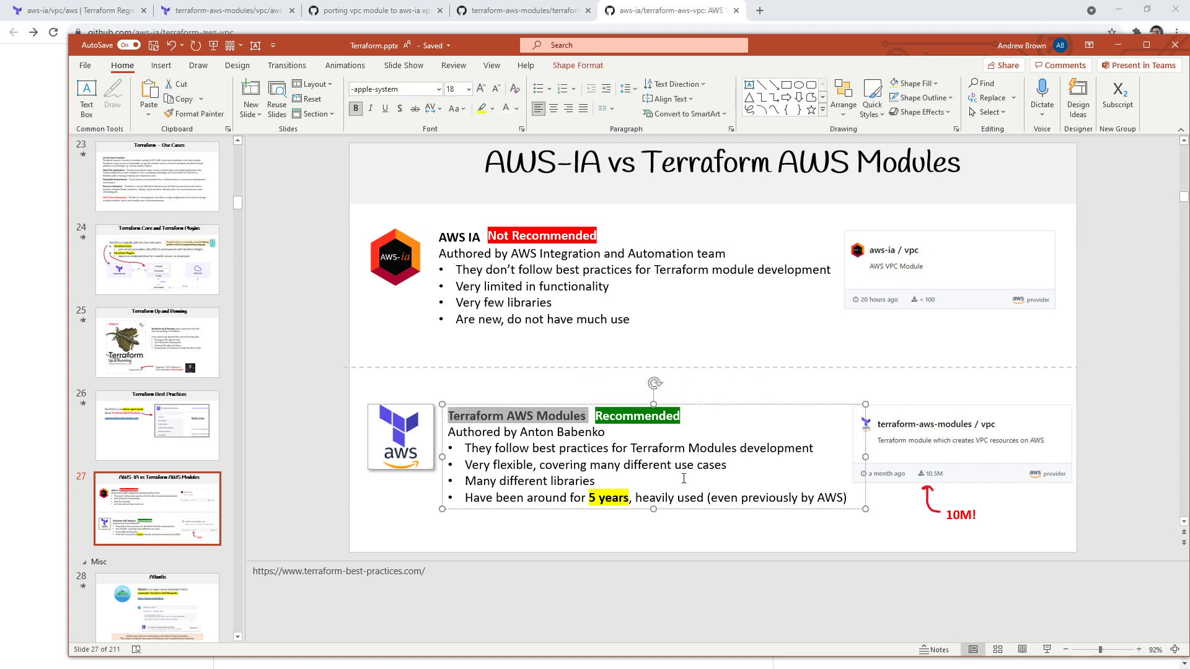
left_click(540, 304)
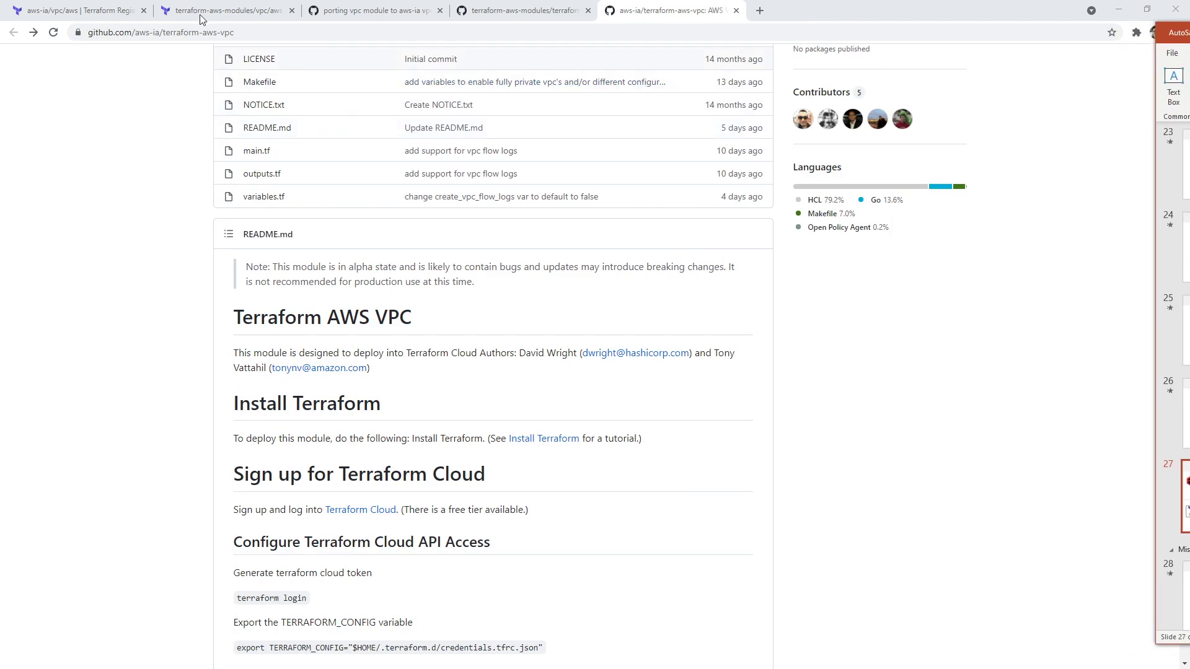
Cycle through the vpc porting pull request, terraform-aws-modules repo and aws-ia README tabs
left_click(127, 11)
left_click(199, 13)
left_click(379, 14)
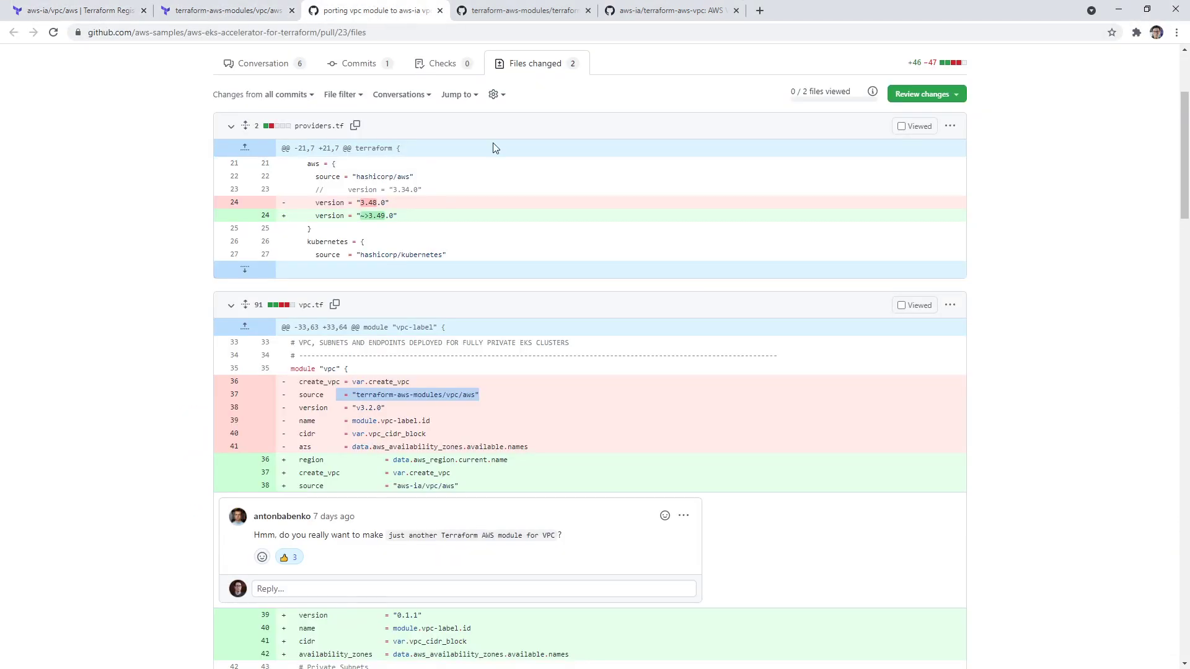
scroll(494, 147, "up", 2)
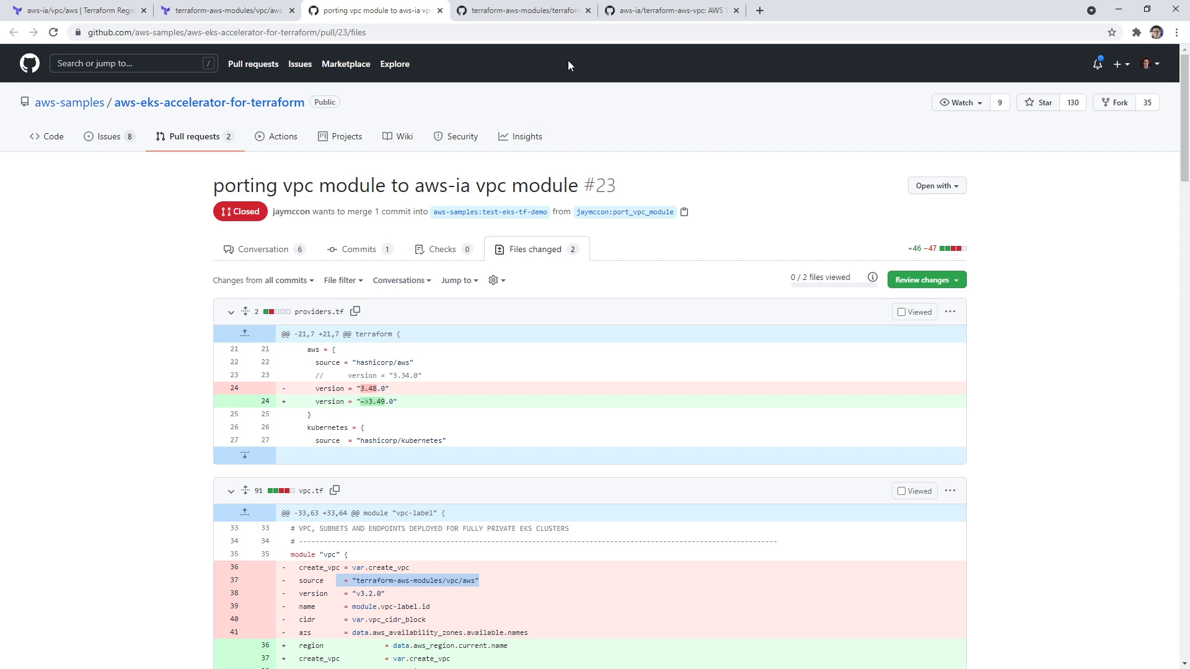
left_click(550, 13)
left_click(642, 13)
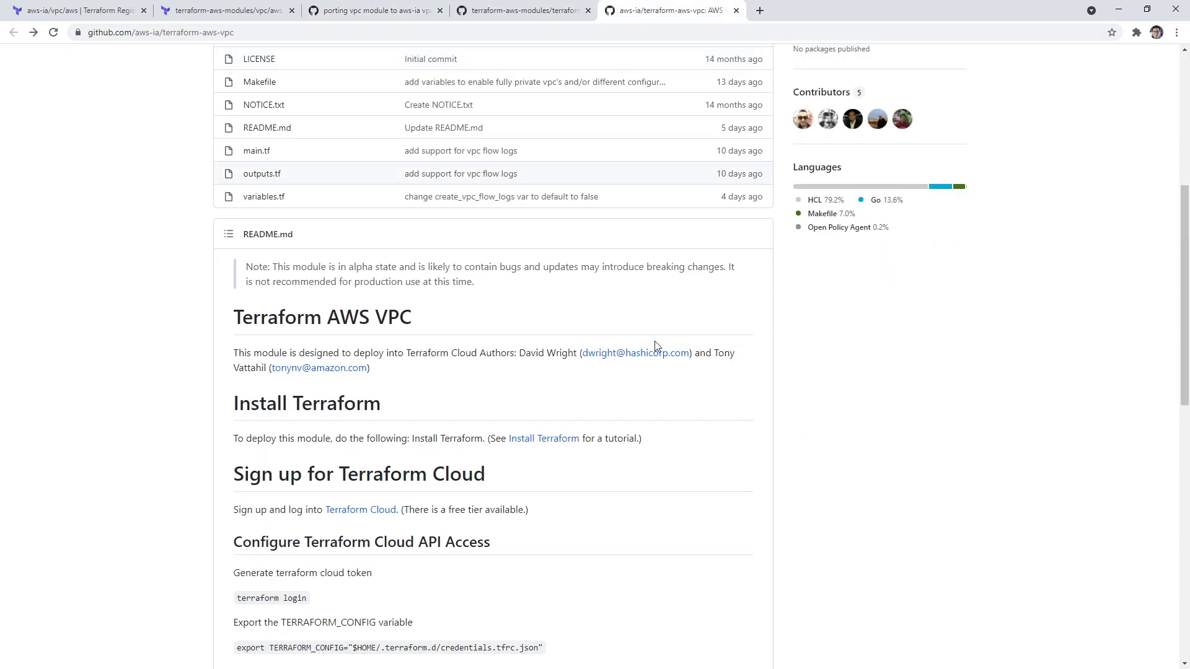
Highlight the aws-ia README author credit, revisit the PR, then view the Registry VPC page
left_click_drag(567, 351, 662, 354)
left_click(377, 375)
left_click_drag(376, 375, 250, 369)
scroll(483, 486, "up", 2)
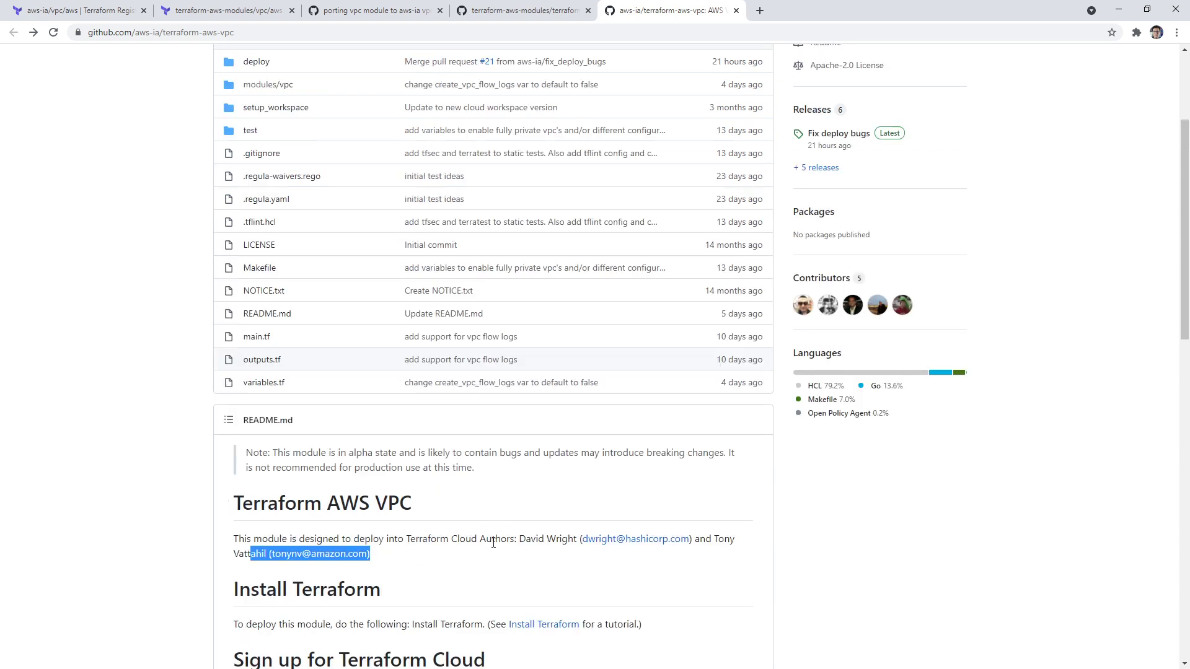
scroll(494, 541, "up", 2)
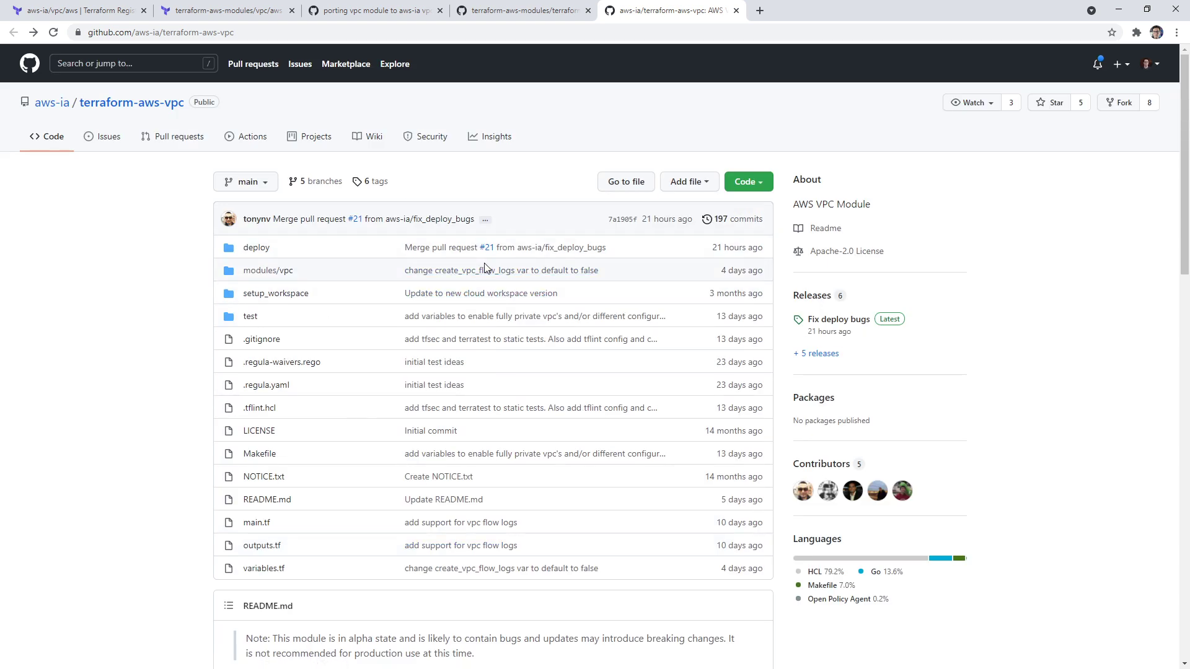
left_click(389, 12)
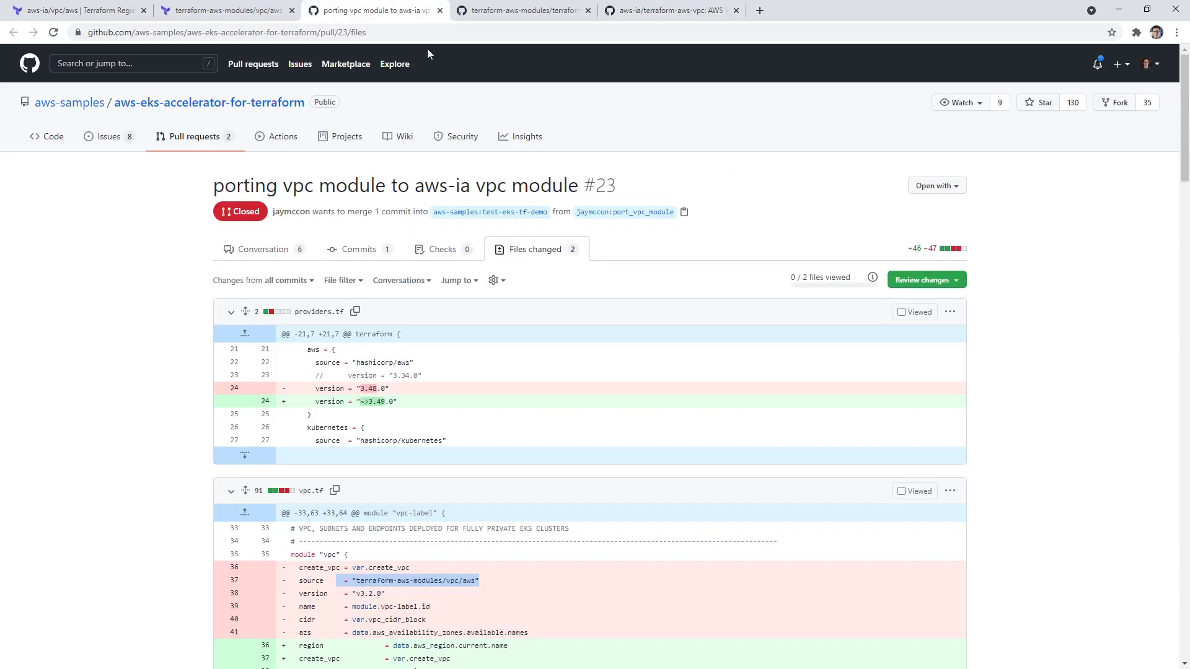
left_click(263, 12)
scroll(152, 383, "down", 3)
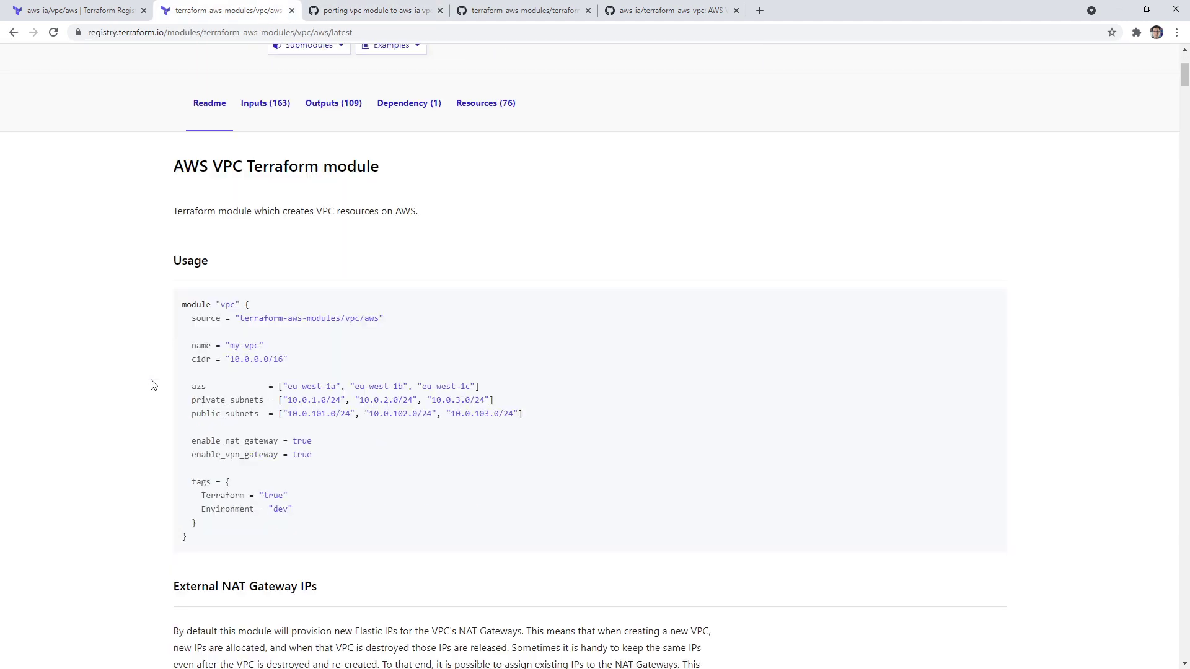
scroll(153, 383, "down", 4)
scroll(153, 382, "down", 5)
scroll(153, 382, "down", 5)
scroll(154, 382, "down", 5)
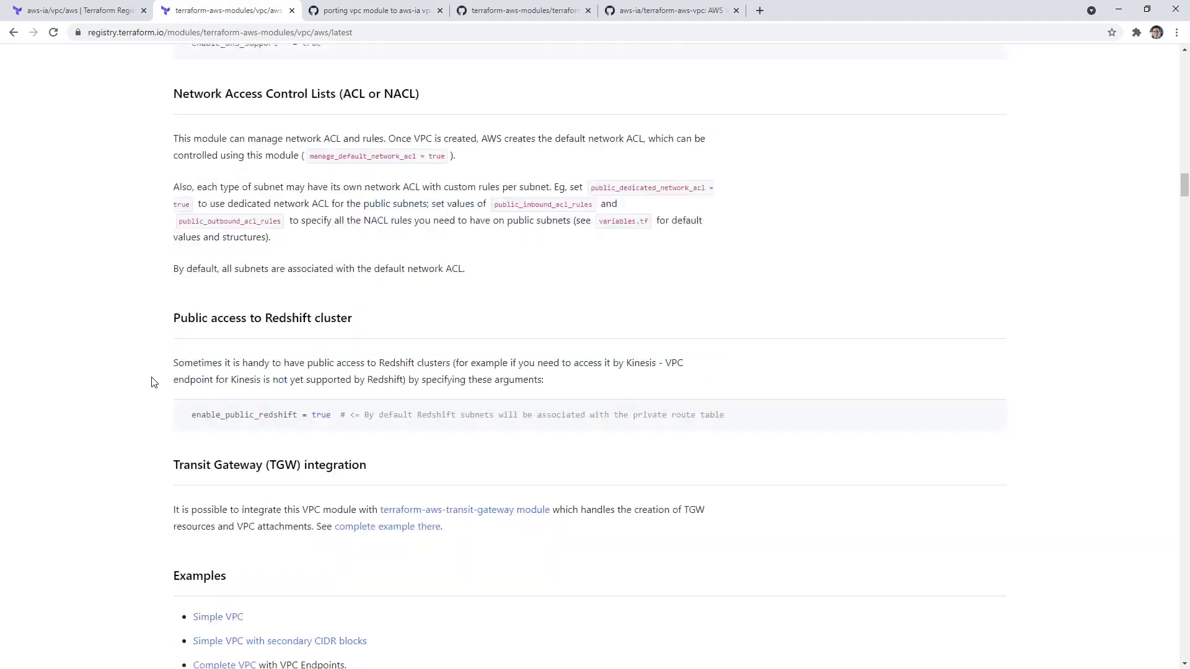
scroll(153, 381, "down", 5)
scroll(153, 382, "down", 5)
scroll(153, 382, "up", 5)
scroll(155, 381, "up", 5)
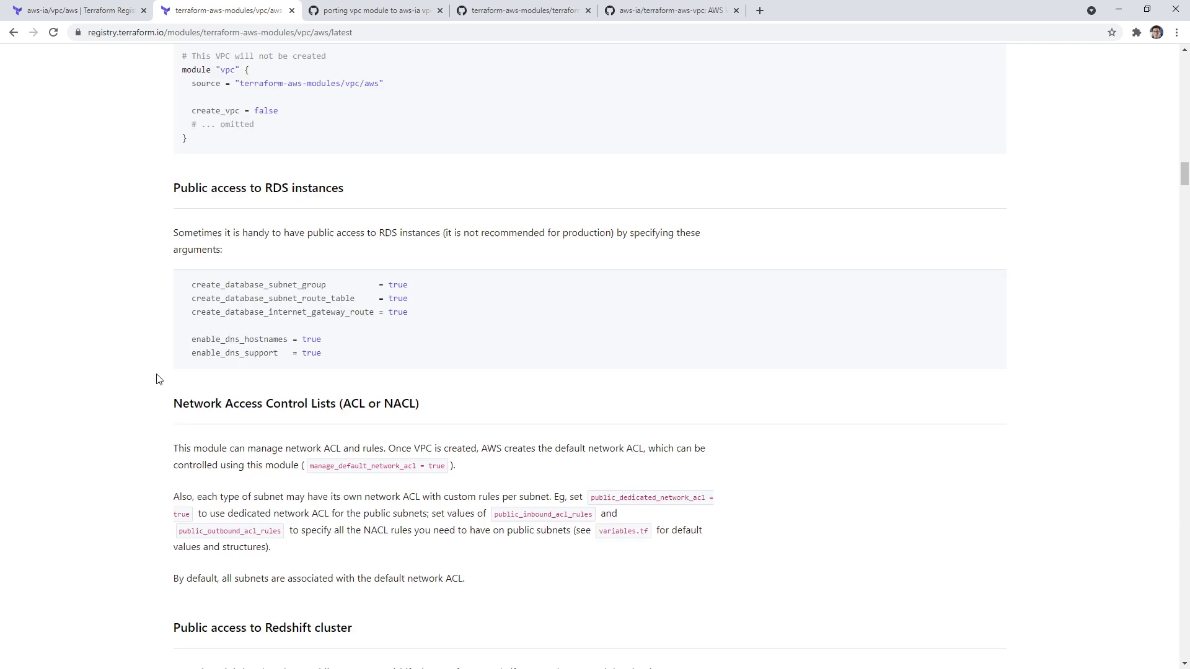
scroll(157, 380, "up", 5)
scroll(159, 378, "up", 5)
scroll(157, 378, "up", 10)
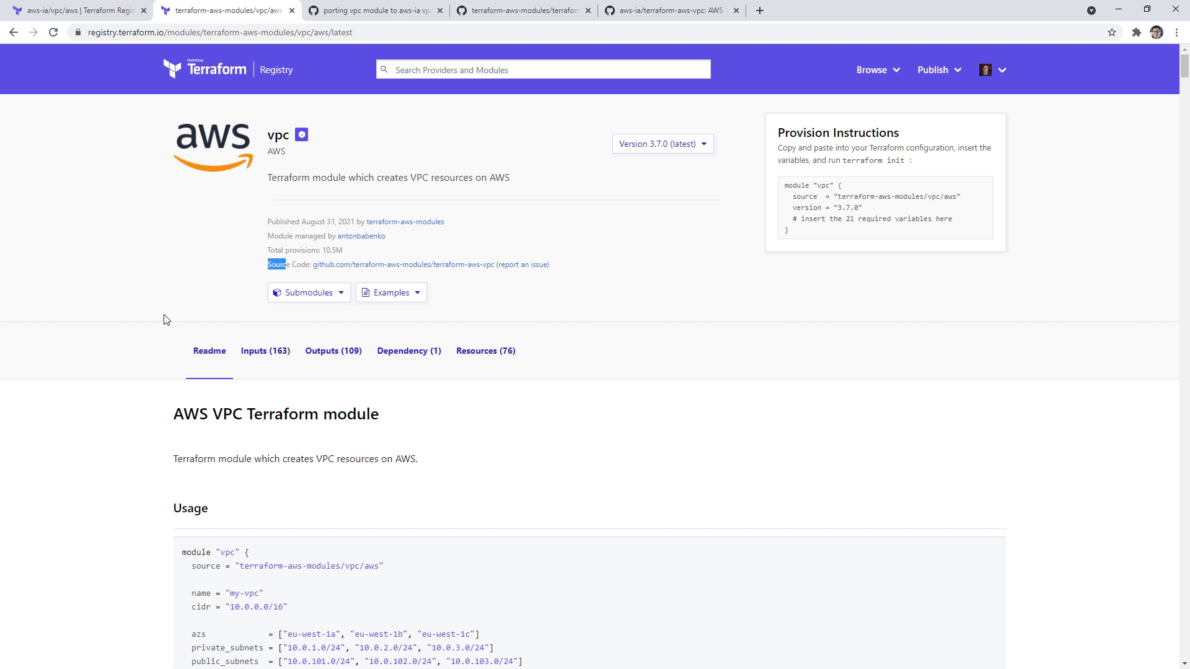
View minimal_test.go in the aws-ia terraform-aws-vpc test folder, then return to the folder listing
left_click(674, 11)
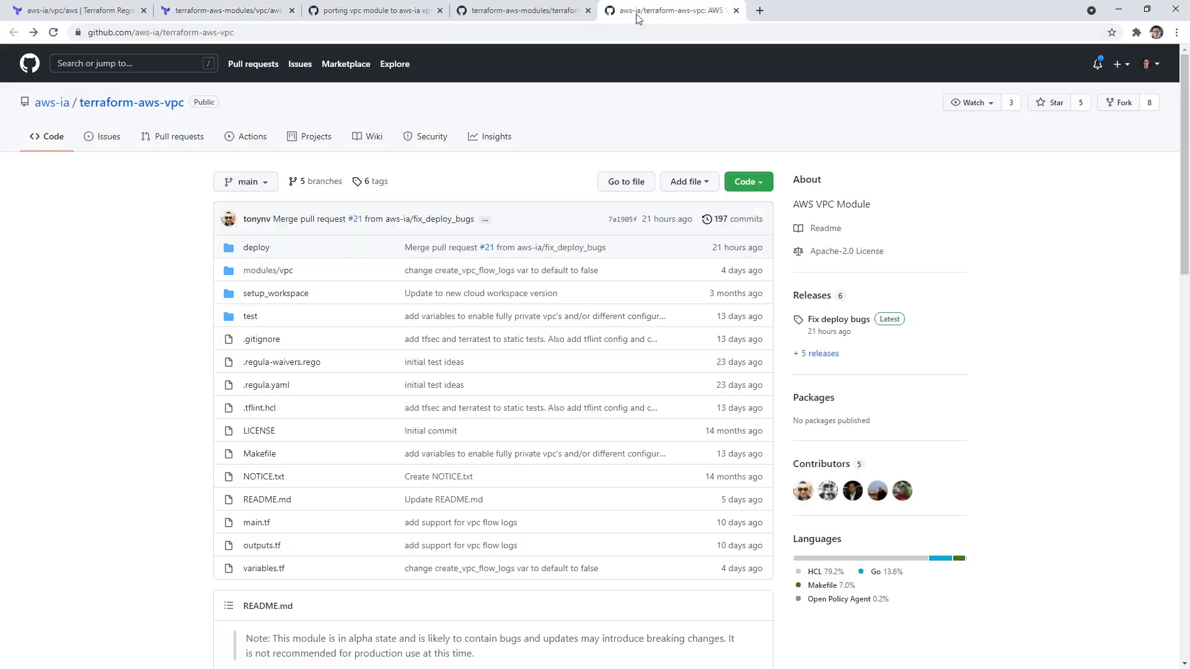
left_click(250, 318)
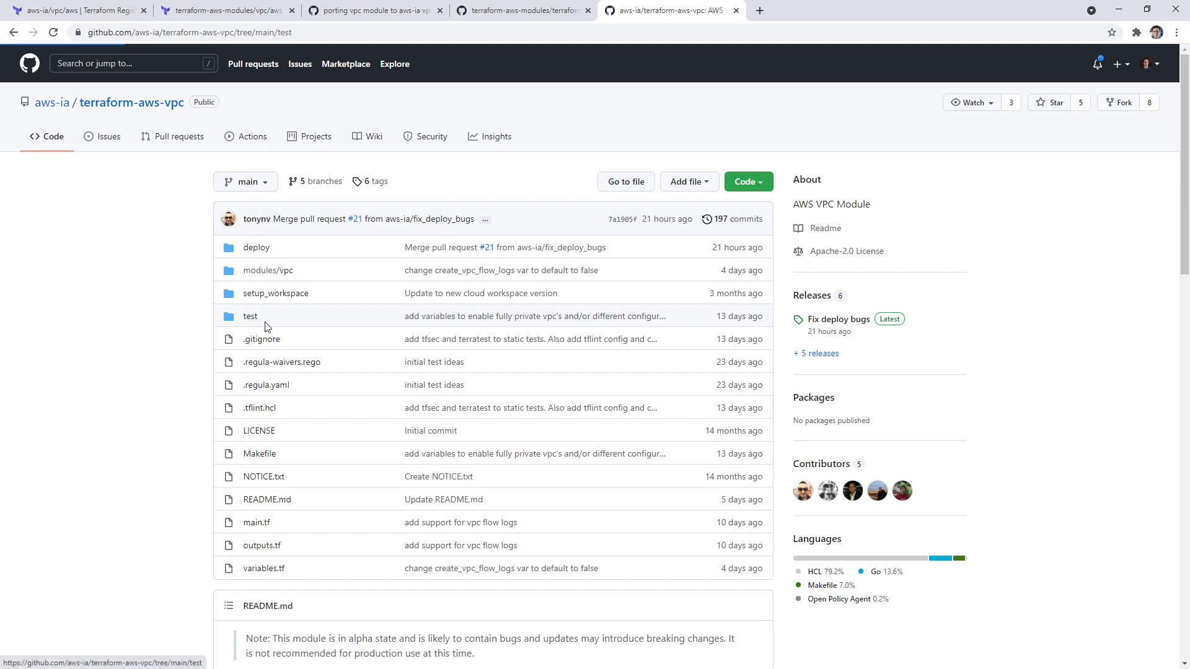
left_click(285, 316)
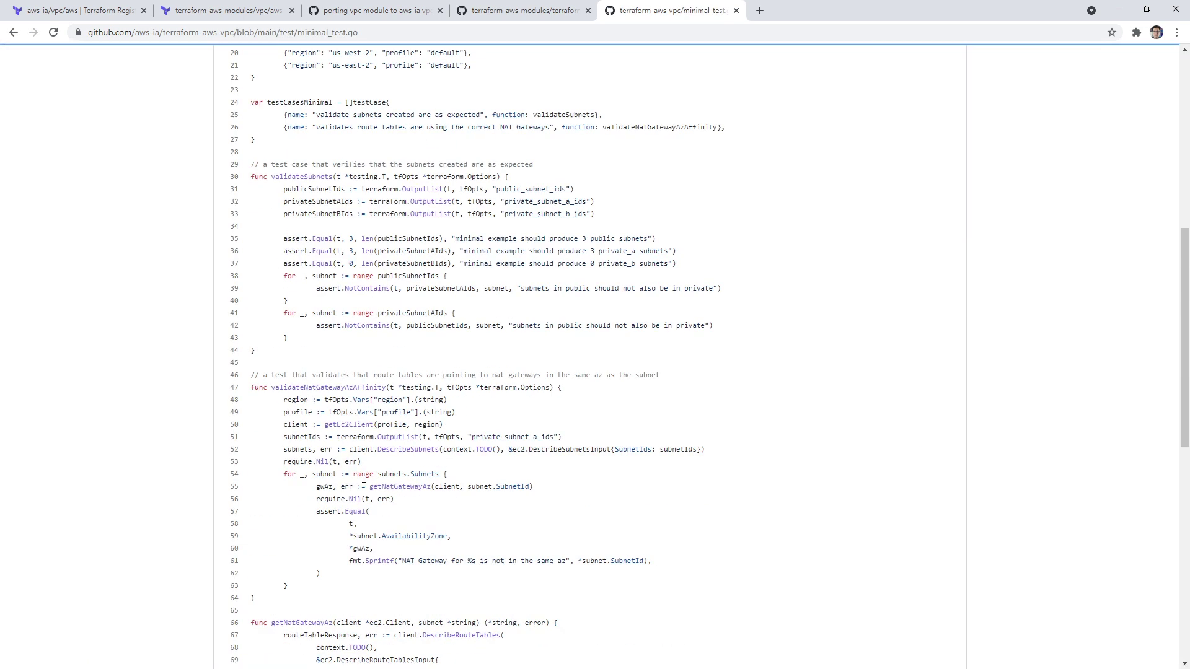
left_click(14, 34)
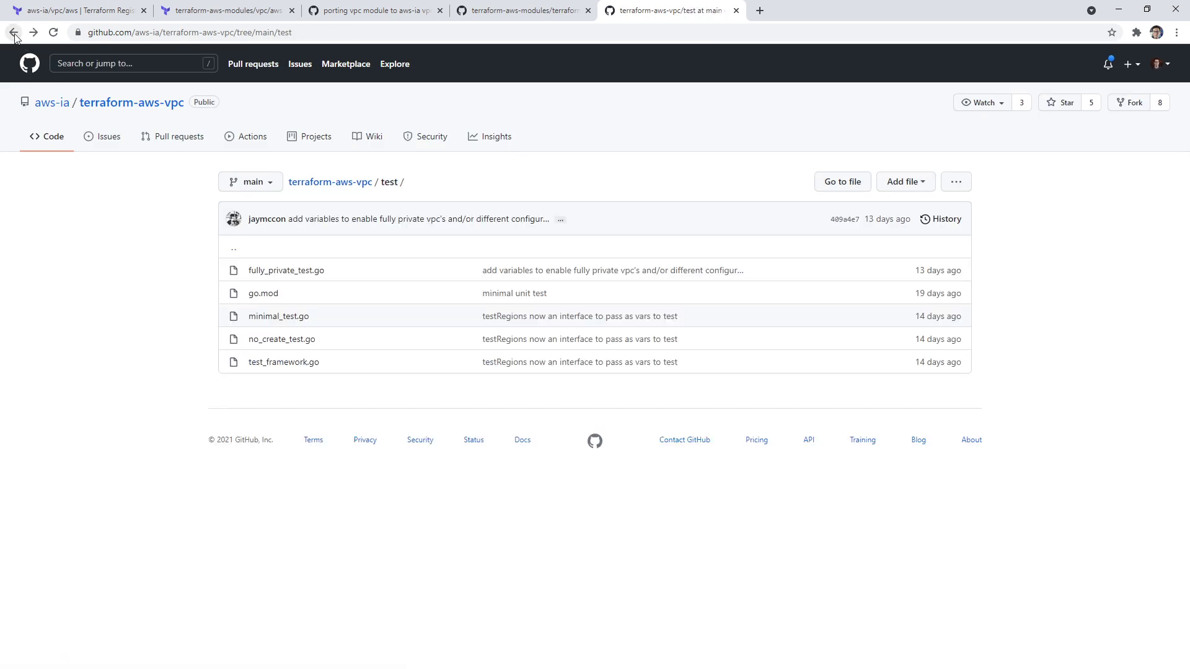